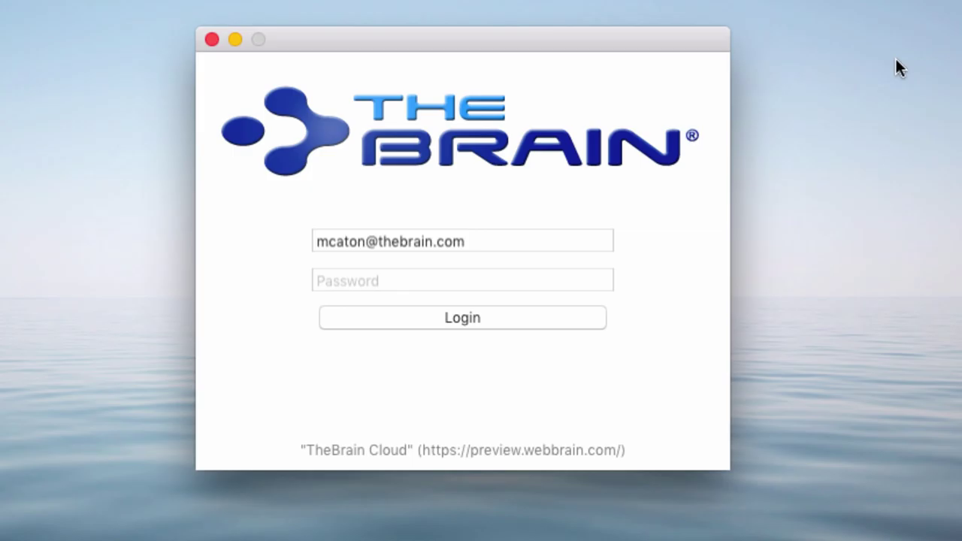
- Log in with the account password and open the file commands
{"action": "key", "text": "Tab"}
{"action": "type", "text": "*********"}
{"action": "left_click", "coordinate": [501, 319]}
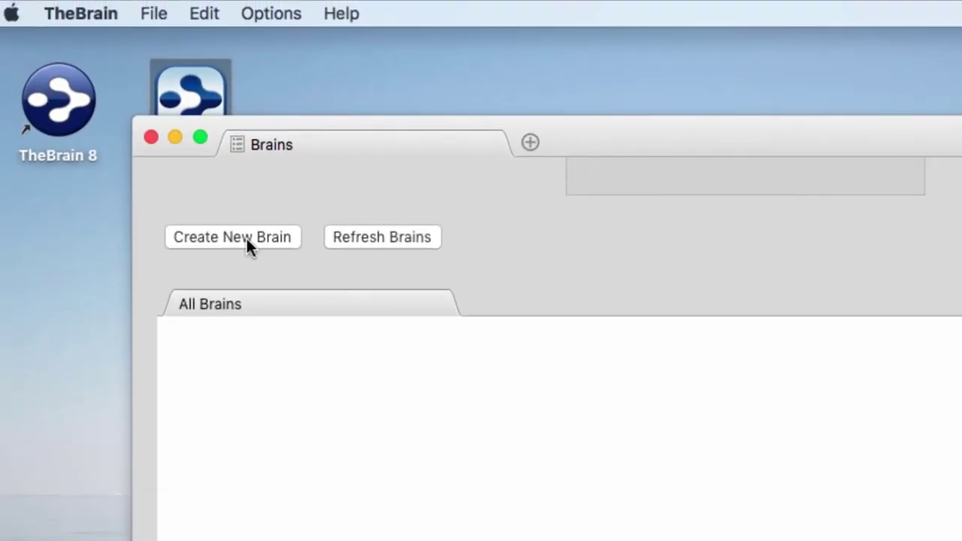
{"action": "left_click", "coordinate": [154, 14]}
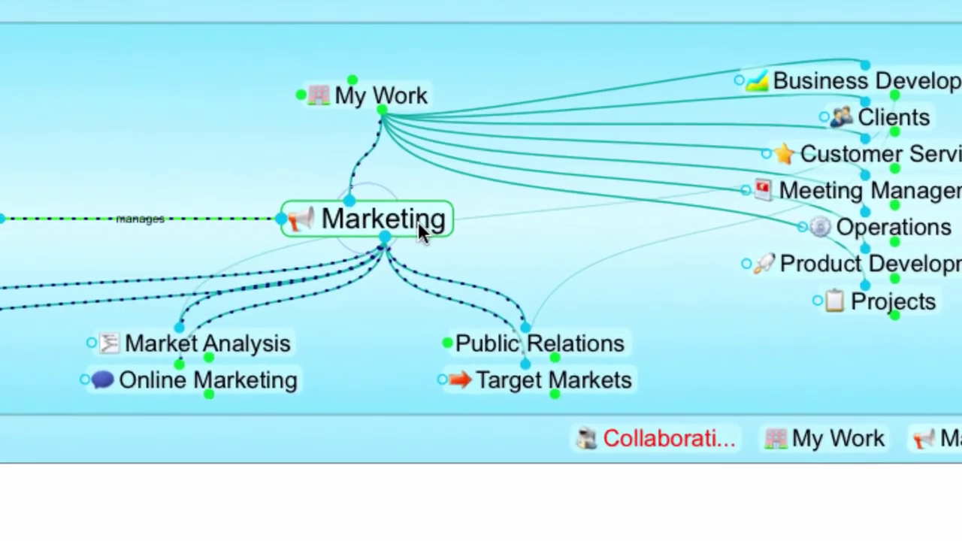
- View and close the properties of the Marketing thought, the Vice President of Marketing thought and the link from My Work to Projects
{"action": "left_click", "coordinate": [519, 240]}
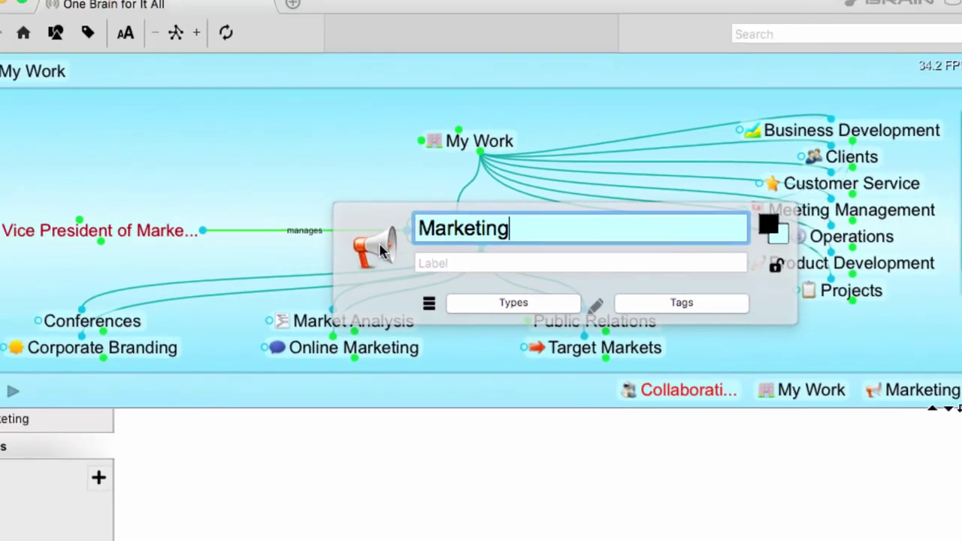
{"action": "key", "text": "Return"}
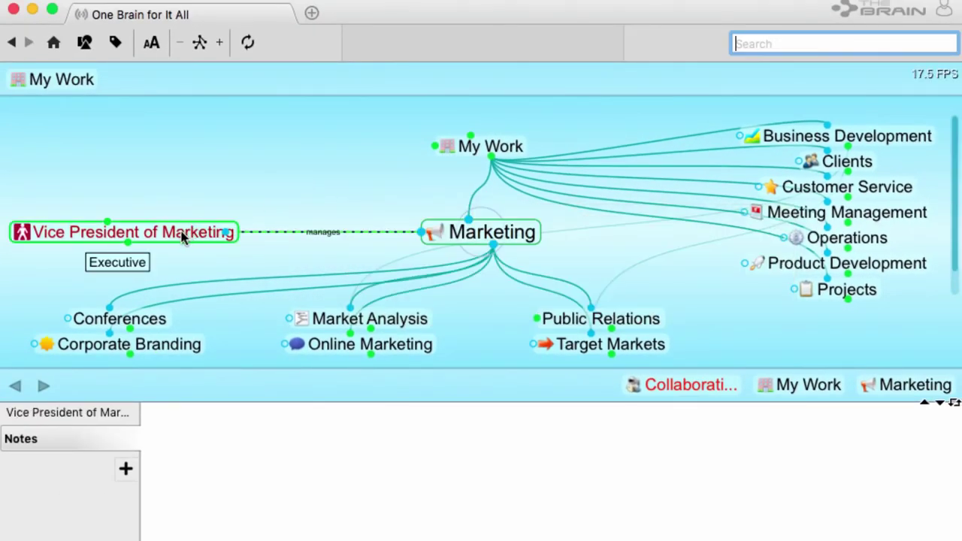
{"action": "key", "text": "F2"}
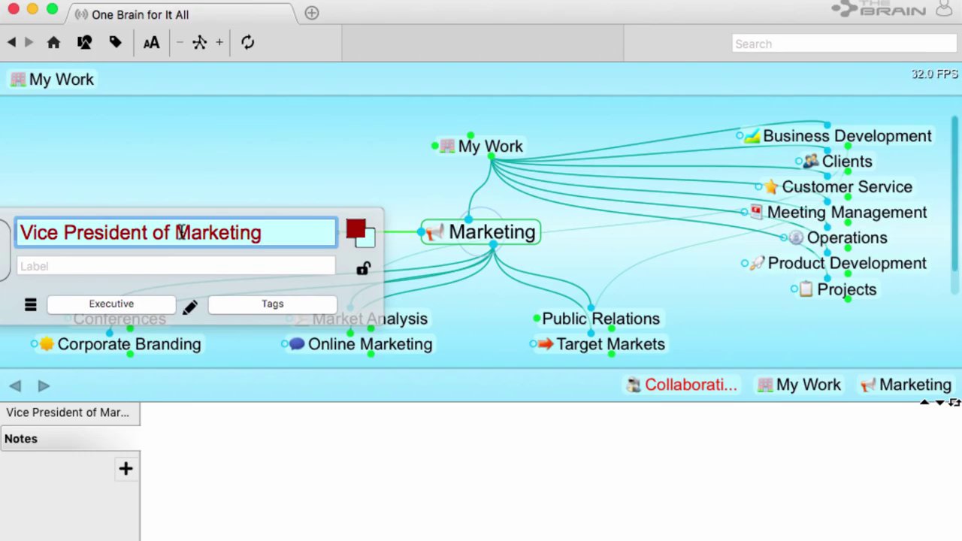
{"action": "left_click", "coordinate": [550, 208]}
{"action": "left_click", "coordinate": [548, 201]}
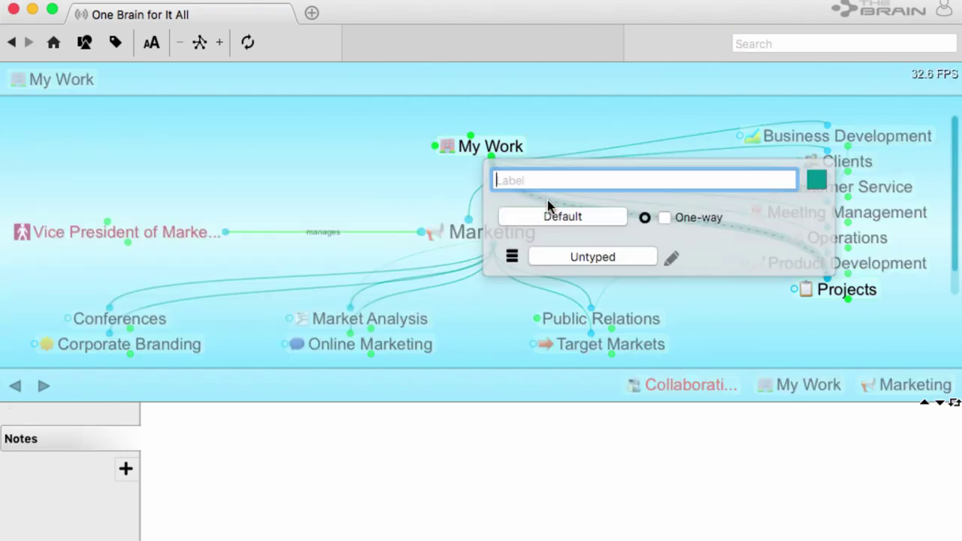
{"action": "key", "text": "Escape"}
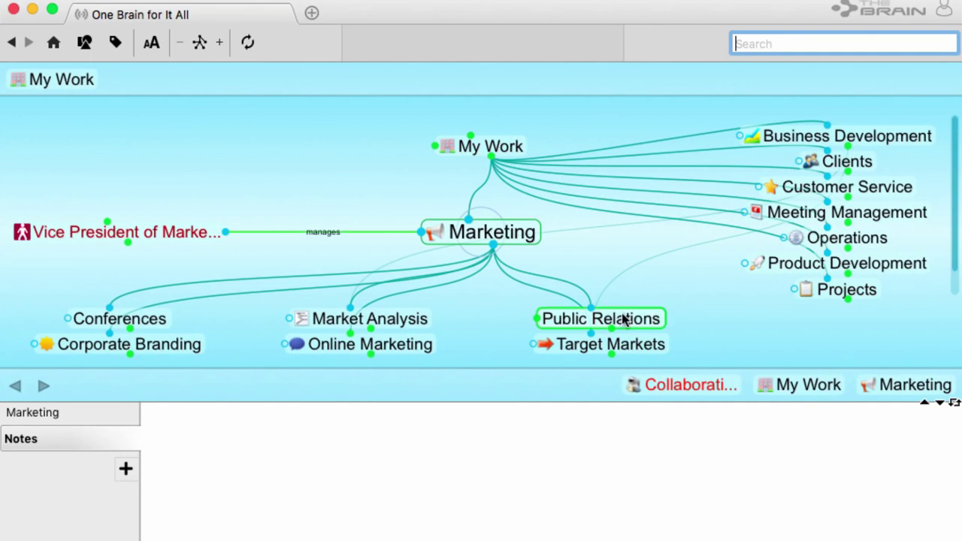
- Hide and restore the notes area of the Marketing thought, and try it beside the plex before returning it below
{"action": "left_click", "coordinate": [292, 468]}
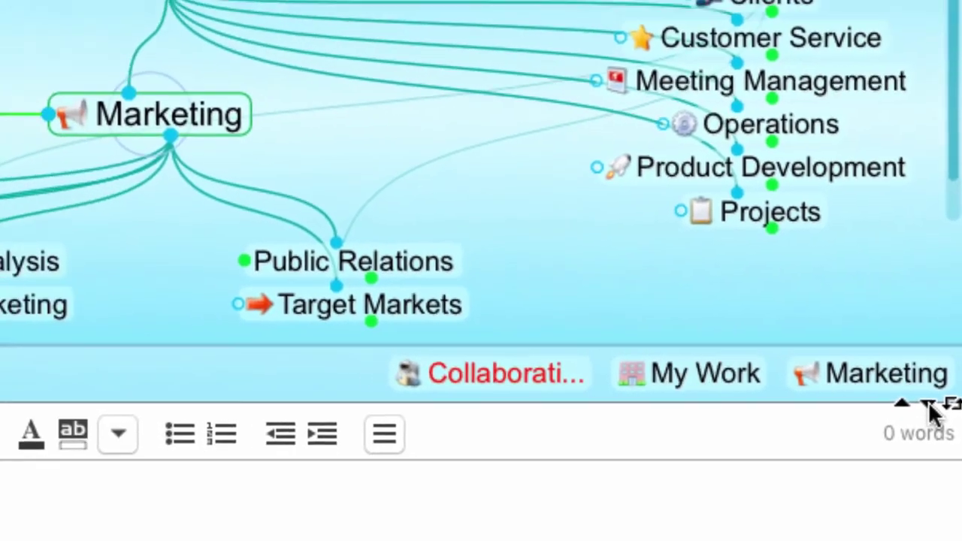
{"action": "left_click", "coordinate": [917, 411]}
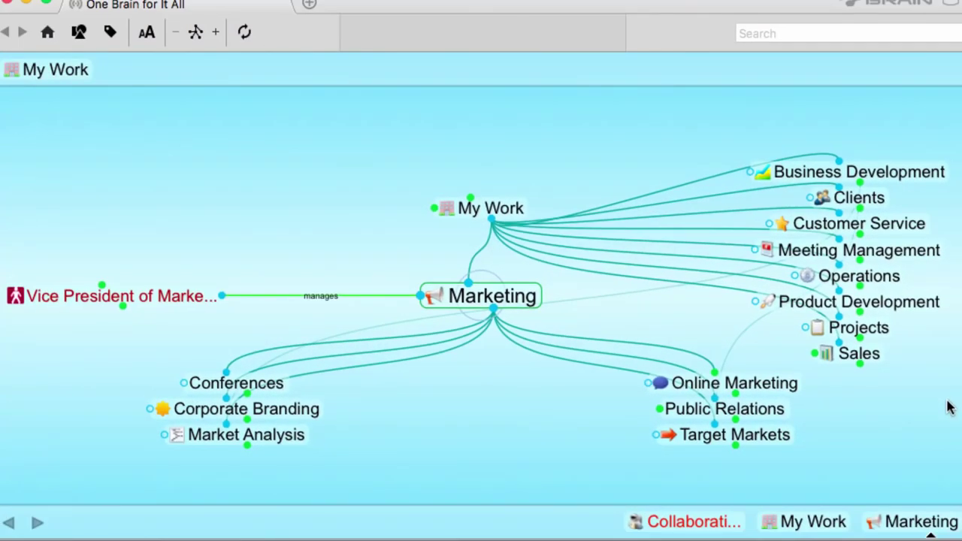
{"action": "left_click", "coordinate": [930, 535]}
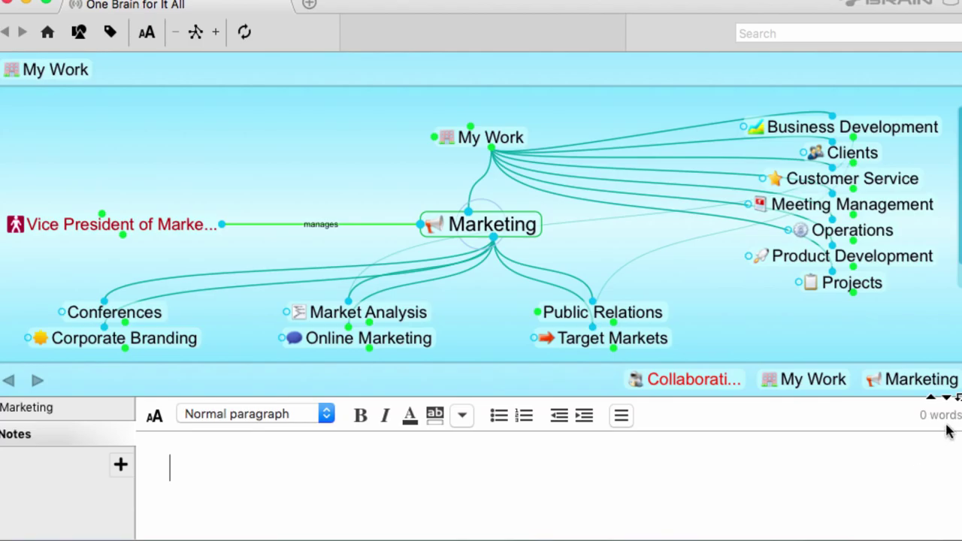
{"action": "left_click", "coordinate": [956, 399]}
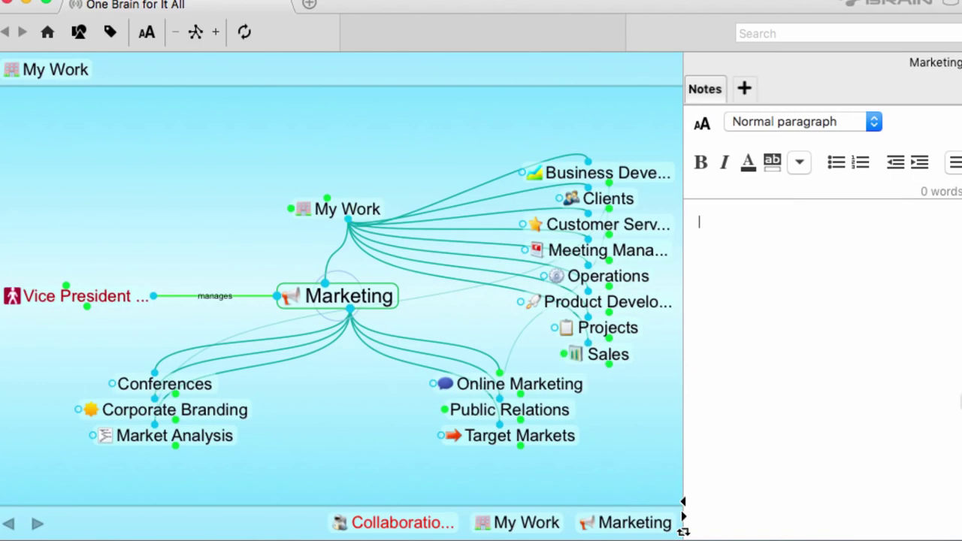
{"action": "left_click", "coordinate": [683, 530]}
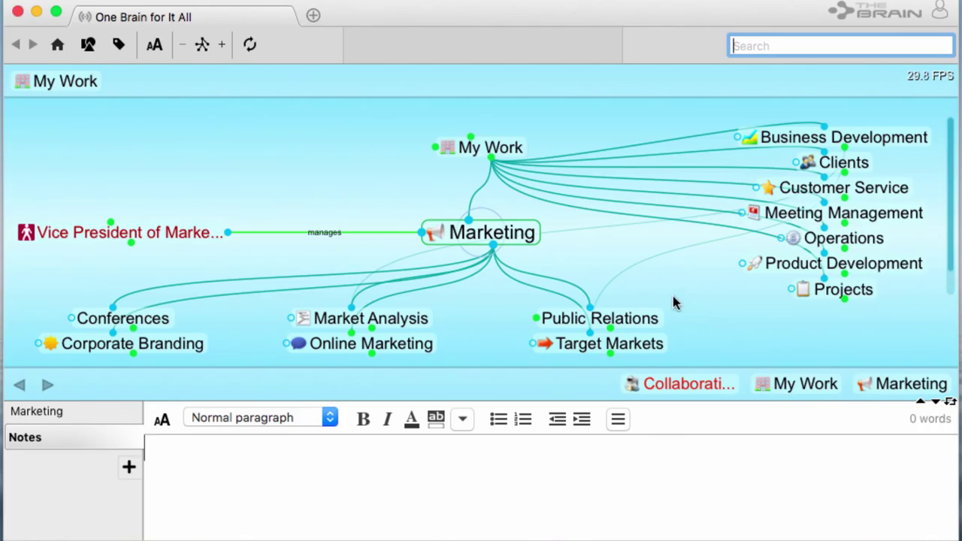
- Open the VeeDub brain in two additional tabs, switching back to One Brain for It All in between
{"action": "left_click", "coordinate": [313, 16]}
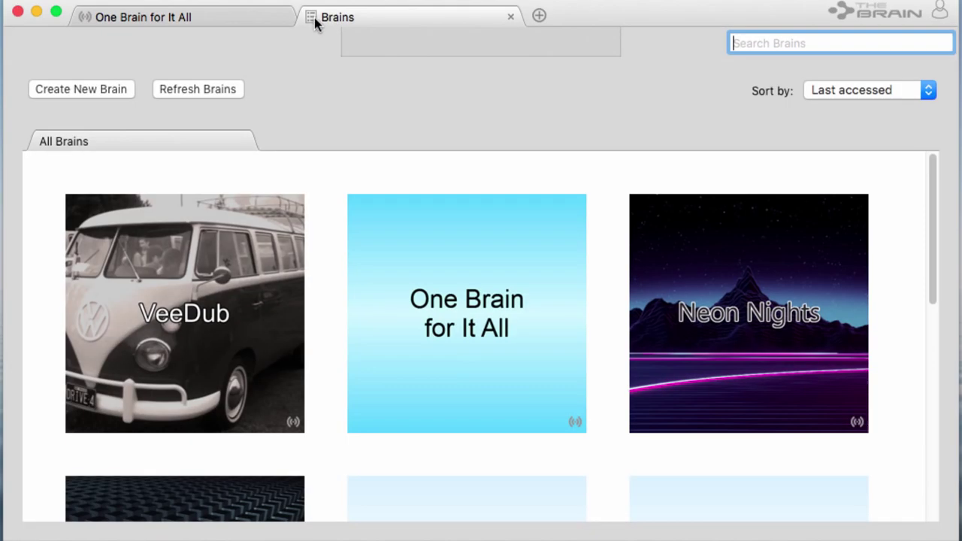
{"action": "left_click", "coordinate": [225, 349]}
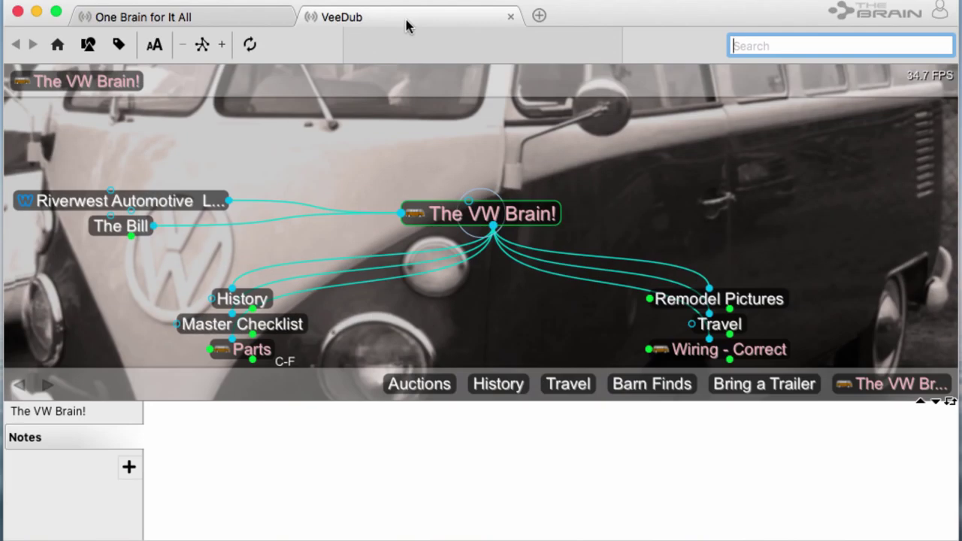
{"action": "left_click", "coordinate": [268, 18]}
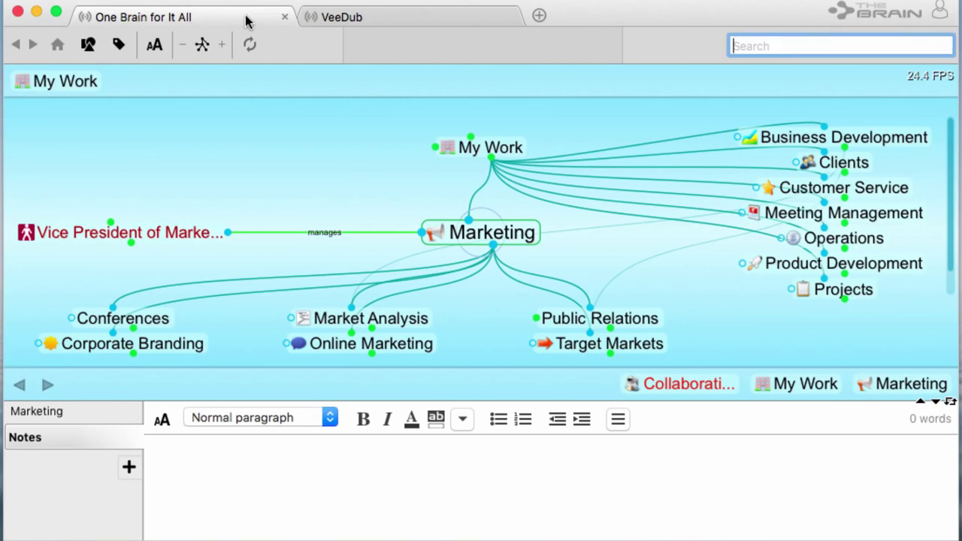
{"action": "left_click", "coordinate": [418, 21]}
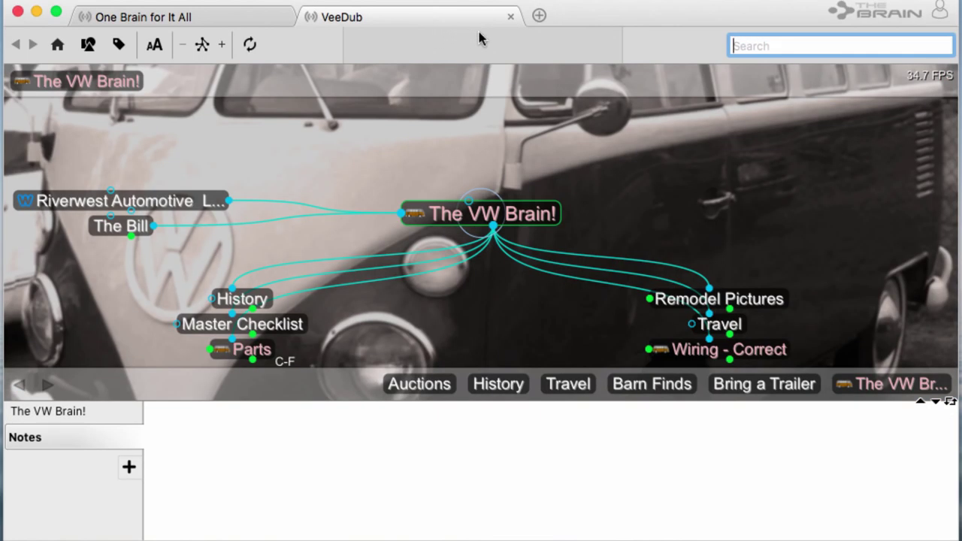
{"action": "left_click", "coordinate": [539, 16]}
{"action": "left_click", "coordinate": [223, 350]}
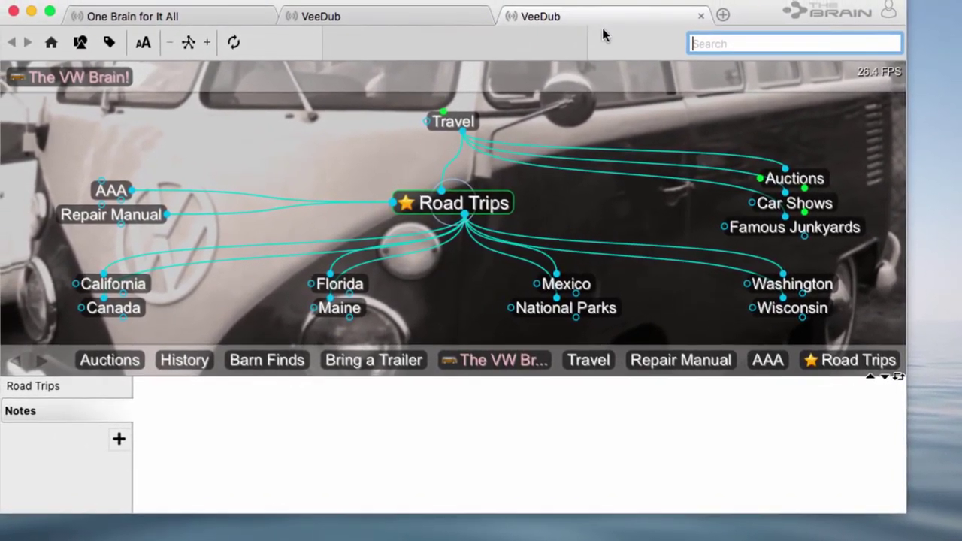
- Detach the second VeeDub tab showing Road Trips into its own window and dock it back among the other tabs
{"action": "left_click_drag", "start_coordinate": [609, 15], "coordinate": [790, 163]}
{"action": "left_click_drag", "start_coordinate": [411, 359], "coordinate": [503, 355]}
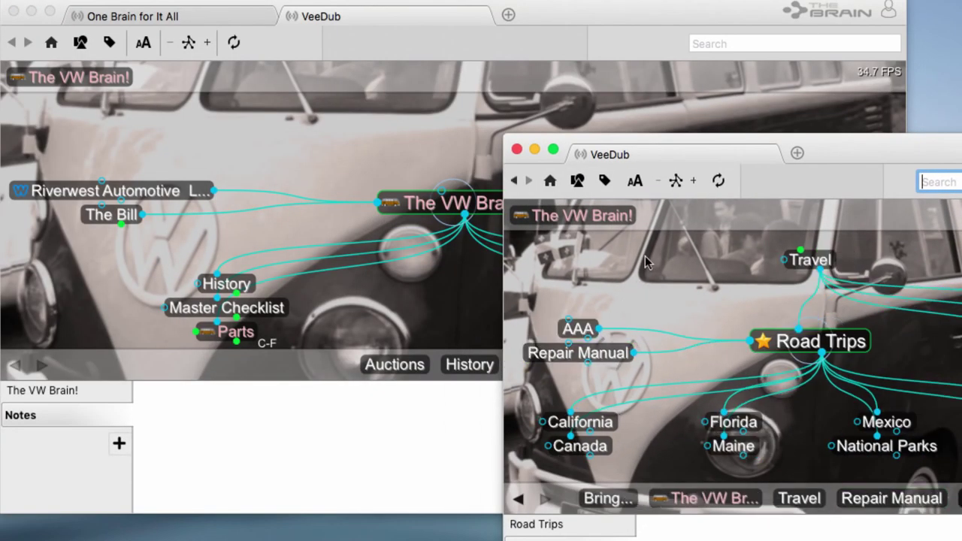
{"action": "left_click_drag", "start_coordinate": [680, 155], "coordinate": [579, 16]}
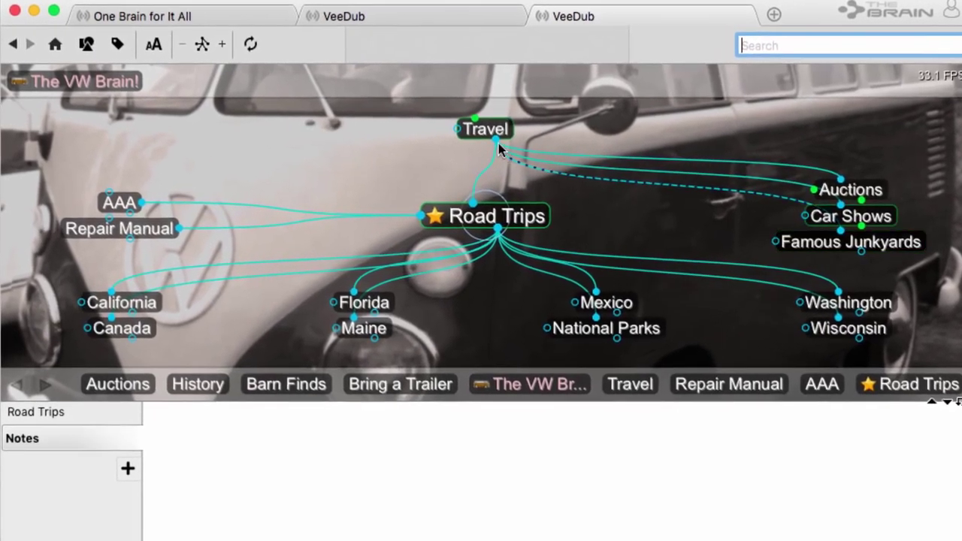
- Navigate from Road Trips through Travel to the Parts thought and add a child thought named Fenders to it
{"action": "left_click", "coordinate": [461, 124]}
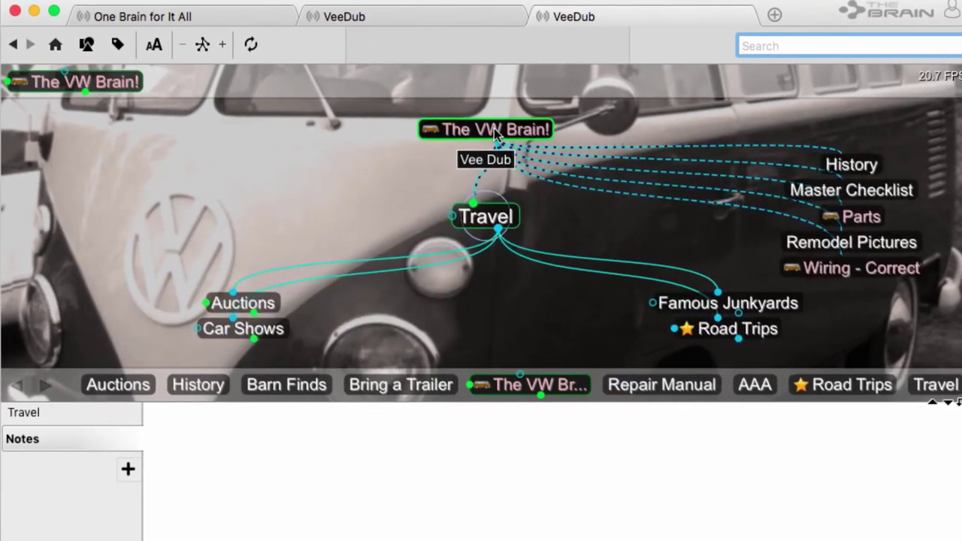
{"action": "left_click", "coordinate": [855, 217]}
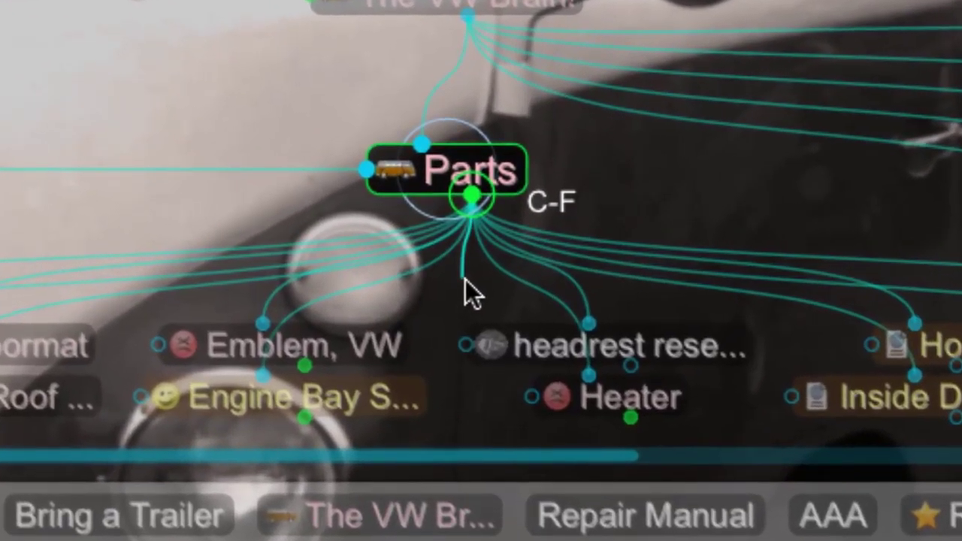
{"action": "left_click_drag", "start_coordinate": [466, 293], "coordinate": [468, 281]}
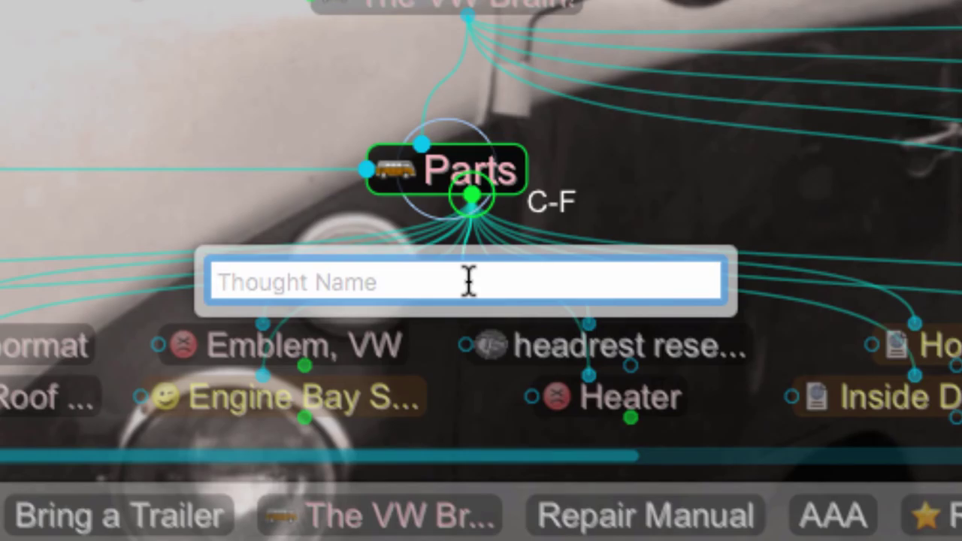
{"action": "type", "text": "Fenders"}
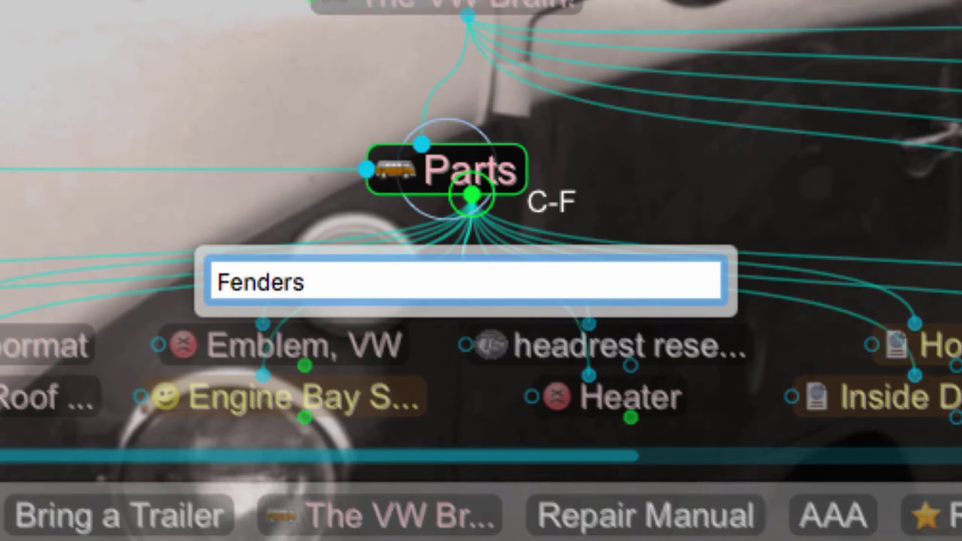
{"action": "key", "text": "Return"}
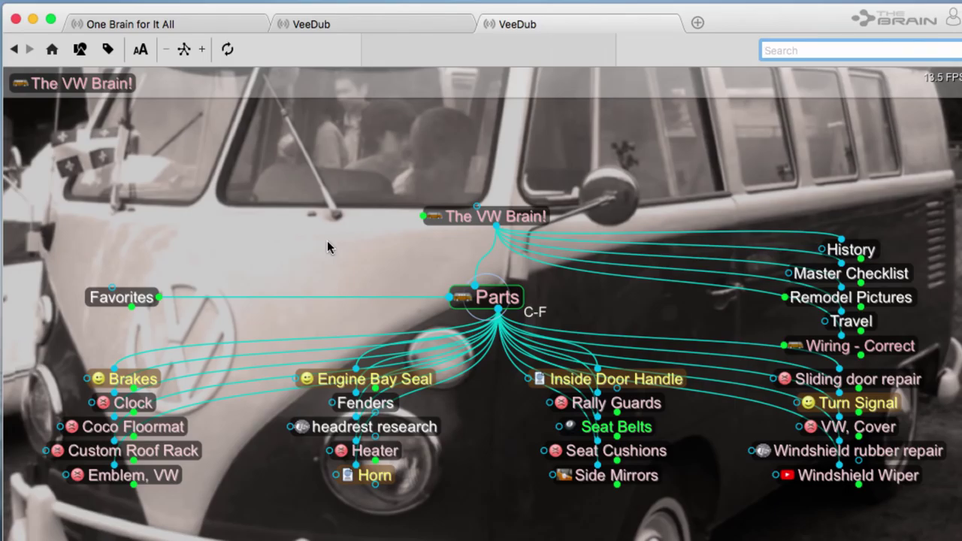
- Switch the plex around Parts to the Mind Map view and reduce its text size
{"action": "left_click", "coordinate": [185, 51]}
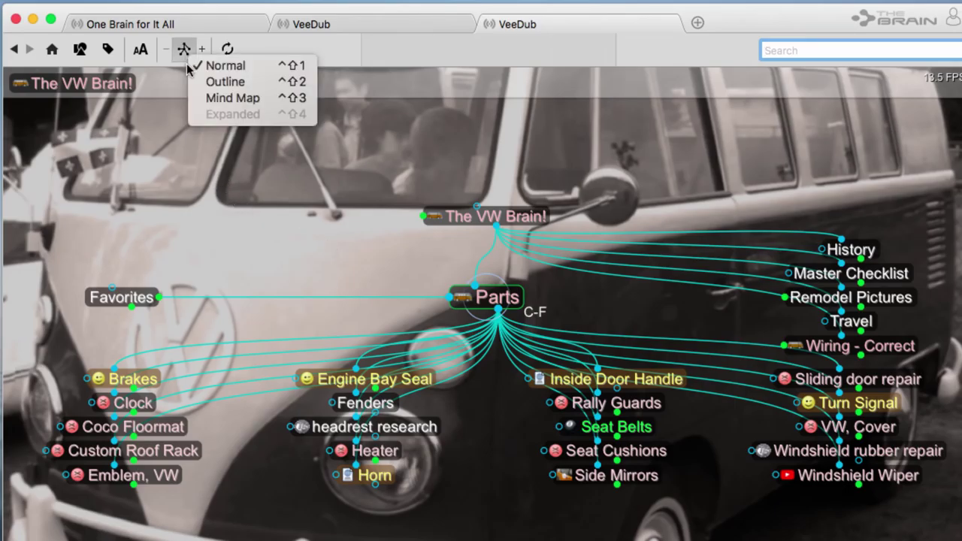
{"action": "left_click", "coordinate": [229, 98]}
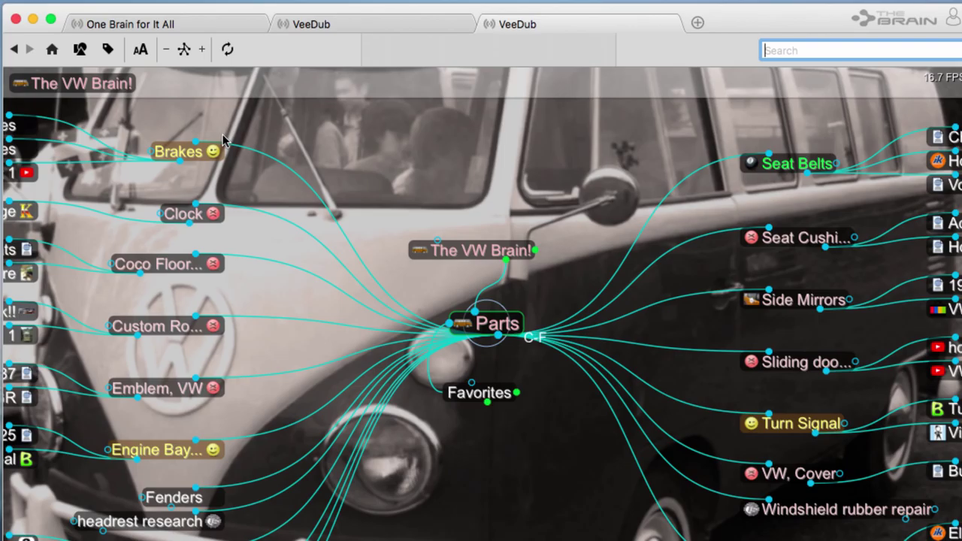
{"action": "left_click", "coordinate": [139, 49]}
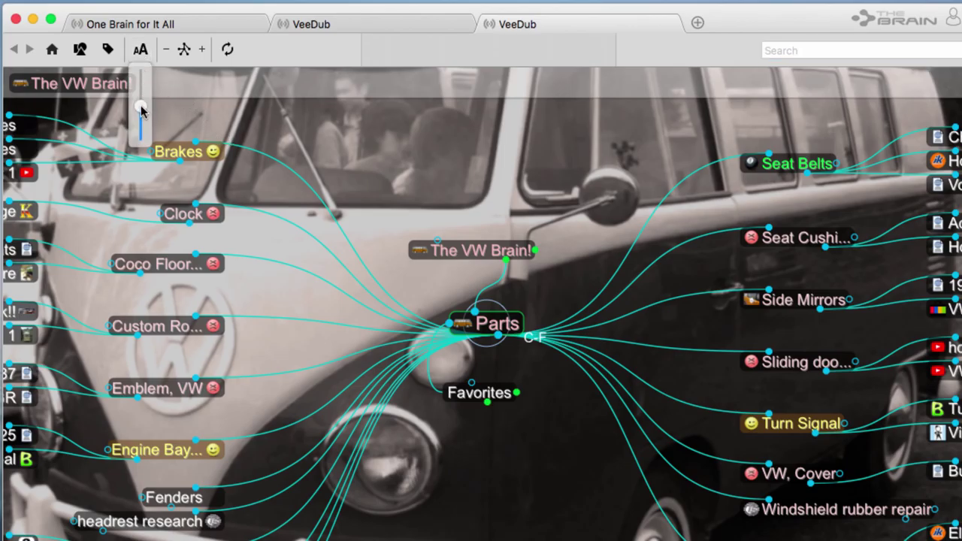
{"action": "left_click_drag", "start_coordinate": [143, 112], "coordinate": [145, 126]}
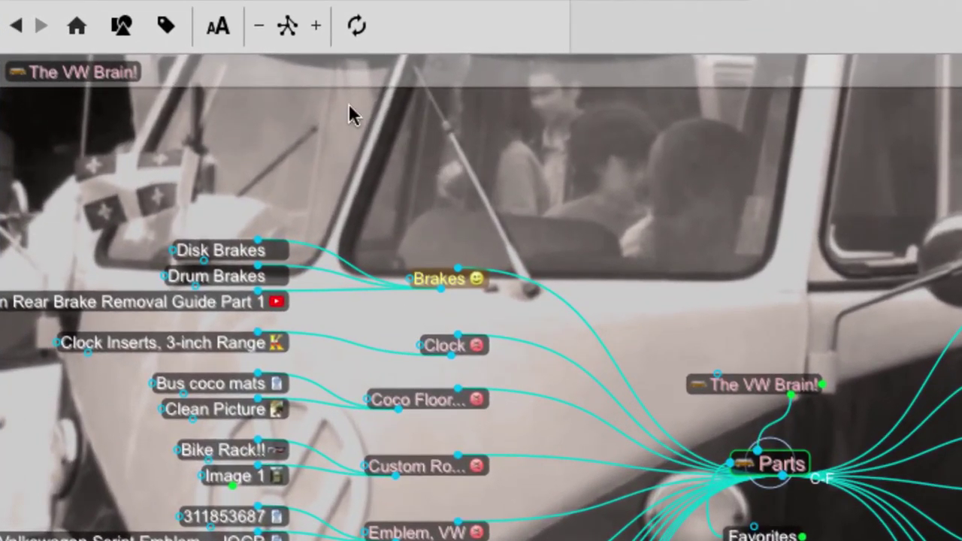
- View the brain's list of tags and its list of thought types
{"action": "left_click", "coordinate": [169, 32]}
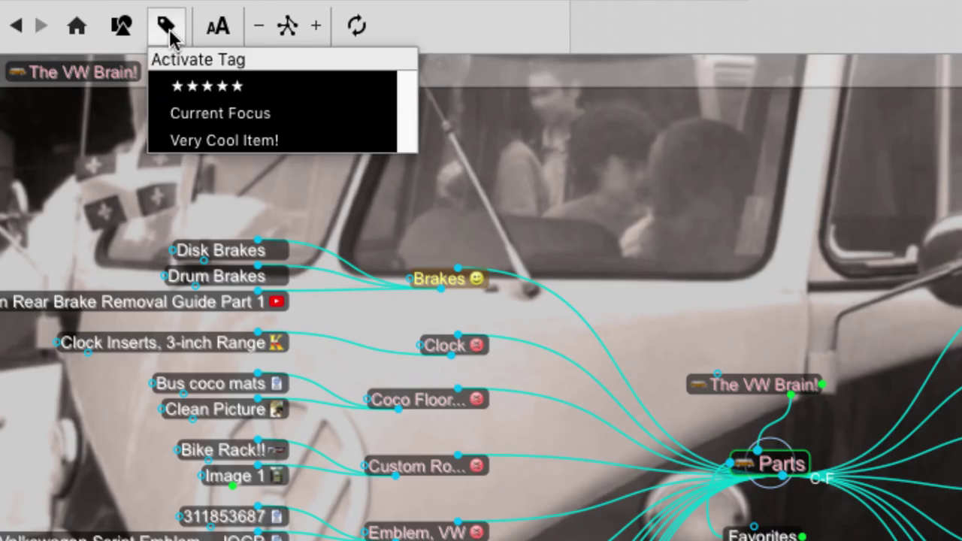
{"action": "left_click", "coordinate": [122, 30]}
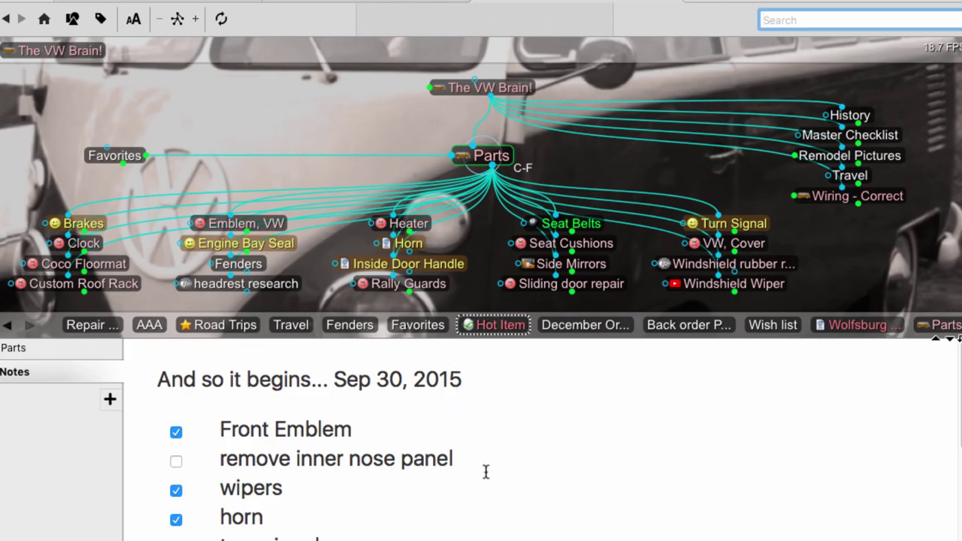
- Activate the Wolfsburg West thought from the past thoughts and look through its attached web page
{"action": "left_click", "coordinate": [860, 330]}
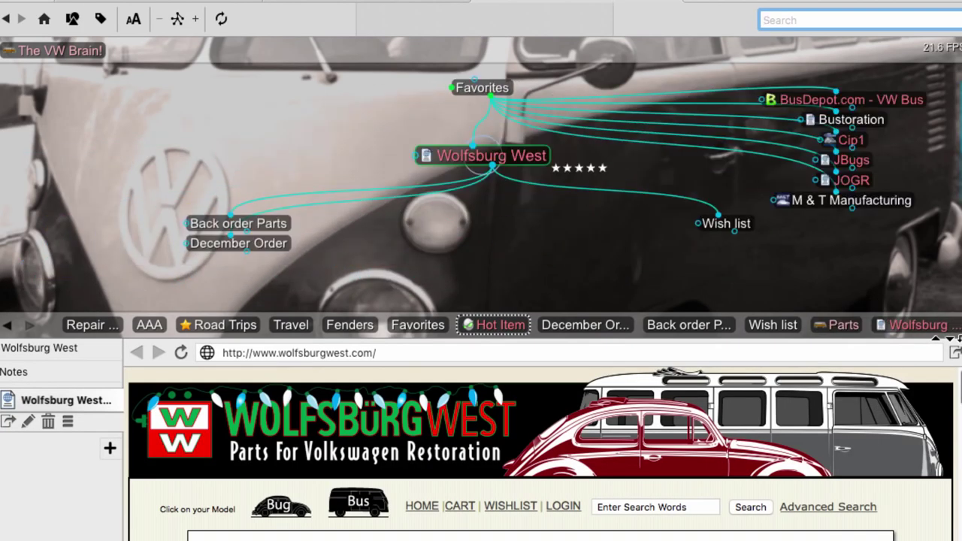
{"action": "scroll", "coordinate": [540, 454], "scroll_direction": "down", "scroll_amount": 10}
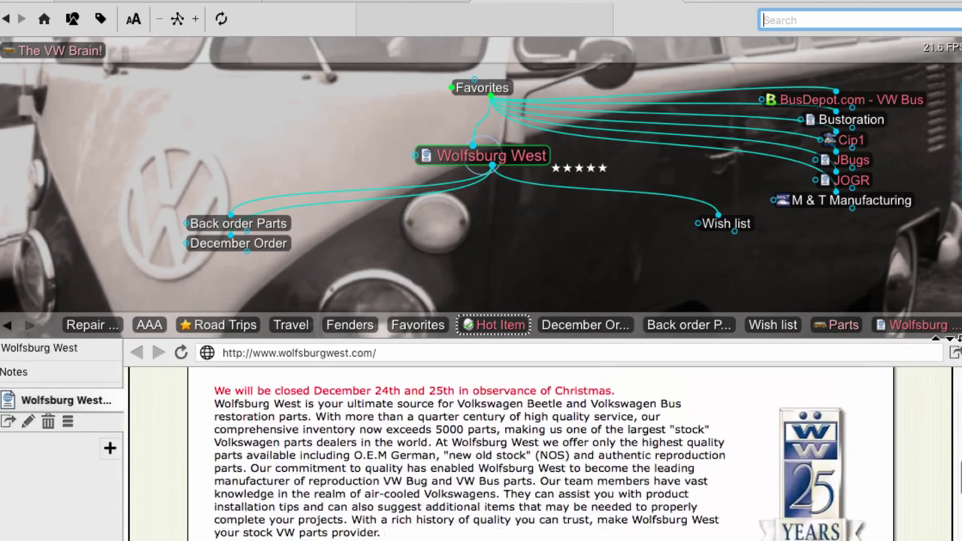
{"action": "scroll", "coordinate": [680, 522], "scroll_direction": "down", "scroll_amount": 2}
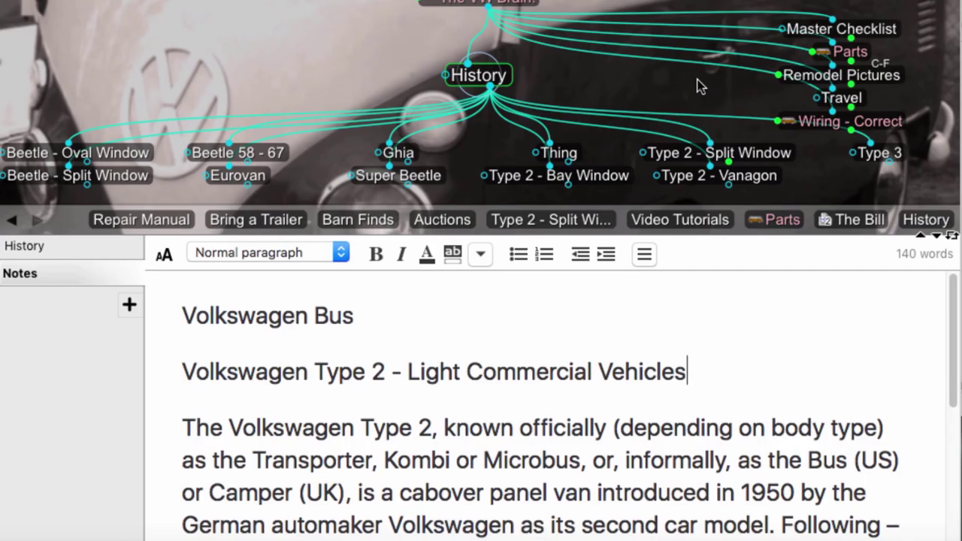
- Reduce the text size of the History thought's notes and place the cursor in the Volkswagen Bus line
{"action": "key", "text": "Home"}
{"action": "left_click", "coordinate": [162, 256]}
{"action": "left_click_drag", "start_coordinate": [164, 309], "coordinate": [165, 335]}
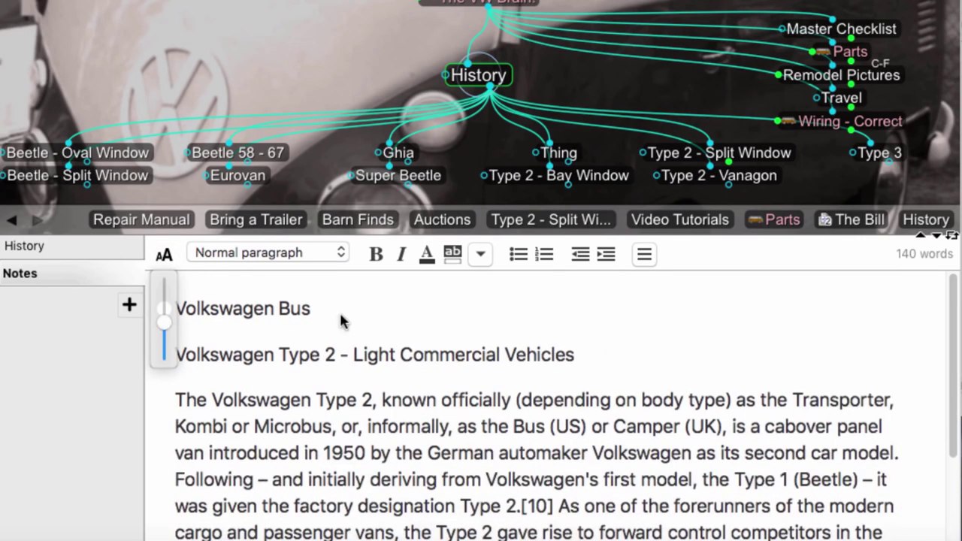
{"action": "left_click", "coordinate": [254, 308]}
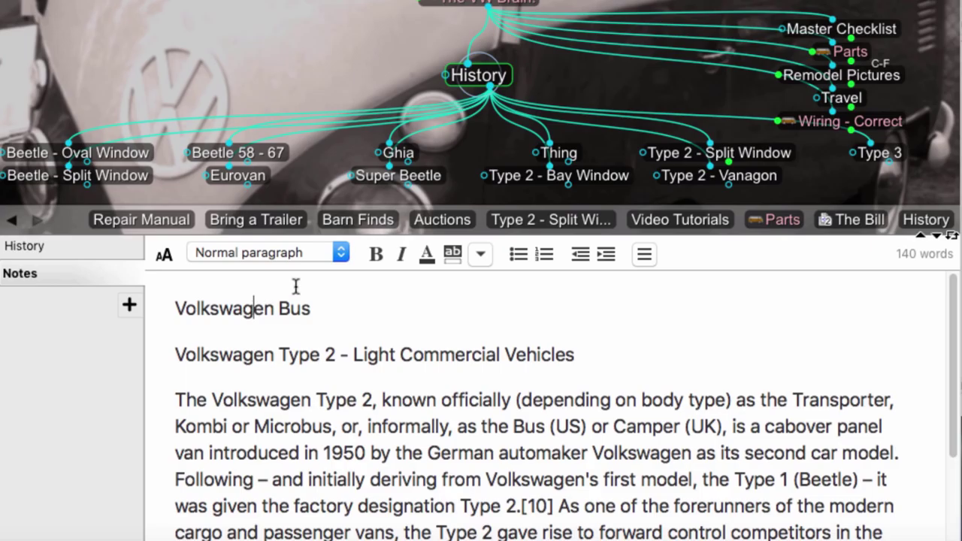
- In the History notes, format the Volkswagen Bus line as Heading and the Volkswagen Type 2 - Light Commercial Vehicles line as Sub-heading
{"action": "left_click", "coordinate": [340, 253]}
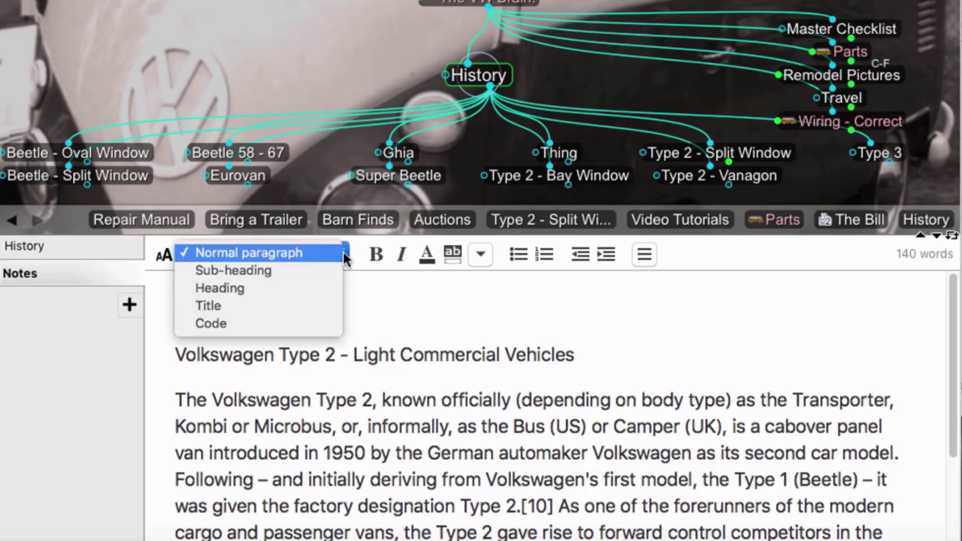
{"action": "left_click", "coordinate": [272, 297]}
{"action": "left_click", "coordinate": [241, 399]}
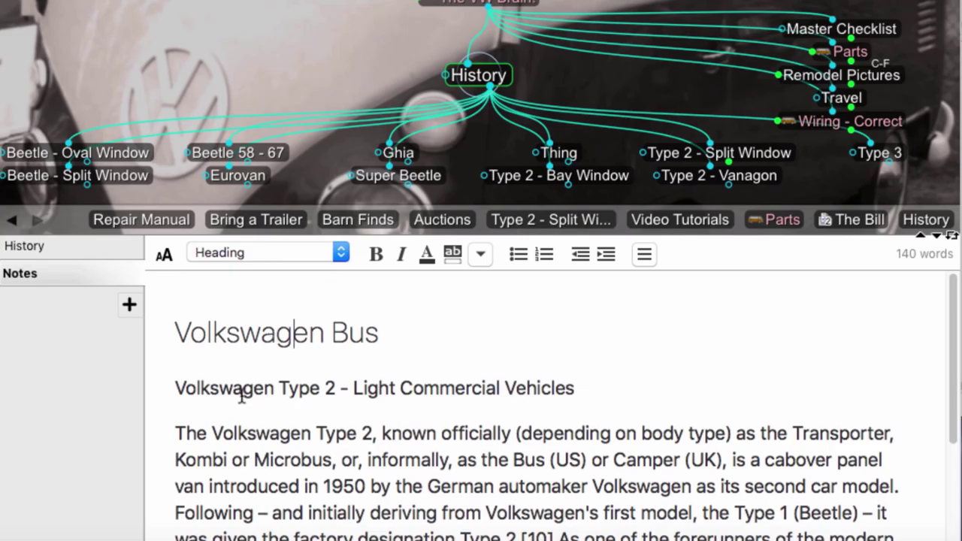
{"action": "left_click", "coordinate": [339, 256]}
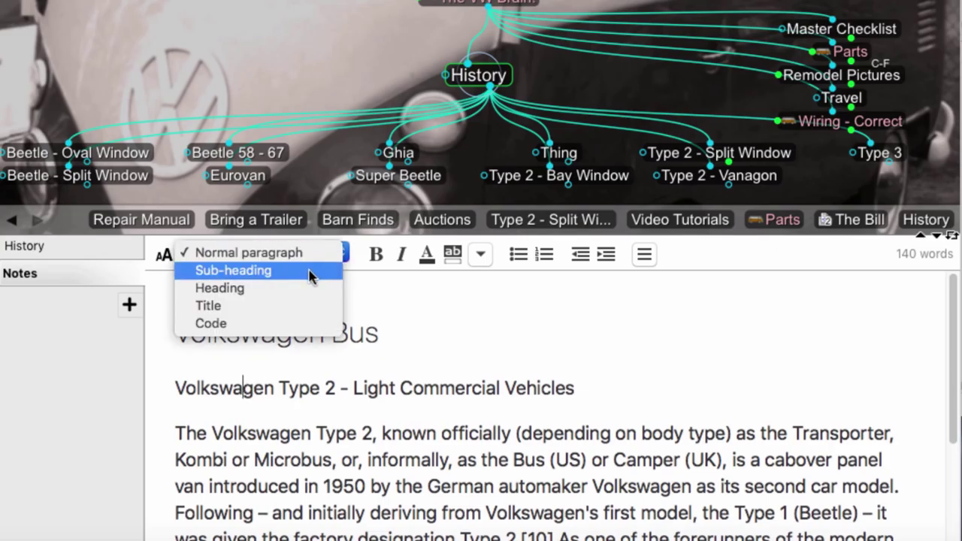
{"action": "left_click", "coordinate": [312, 272]}
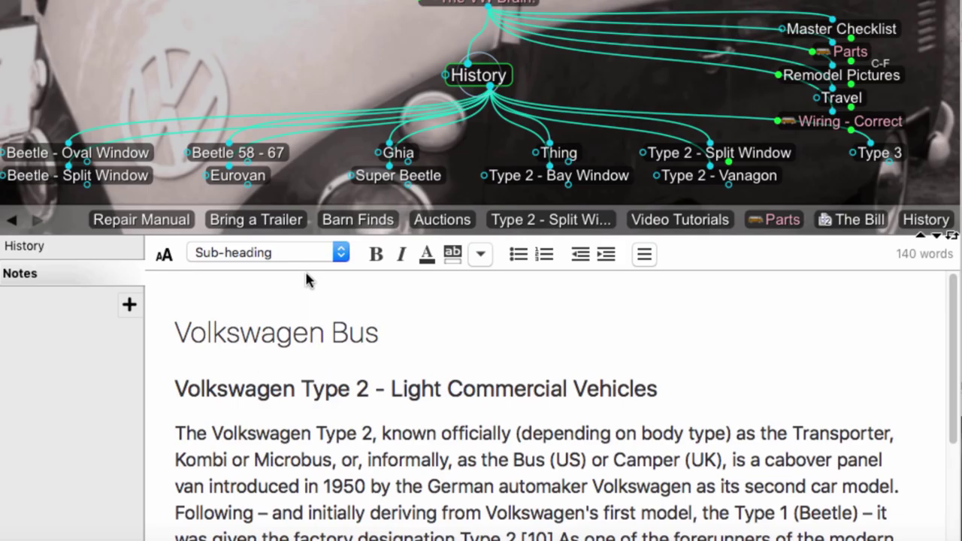
- Insert the blue VW bus image copied from the web browser below the sub-heading in the History notes and shrink it
{"action": "left_click", "coordinate": [0, 293]}
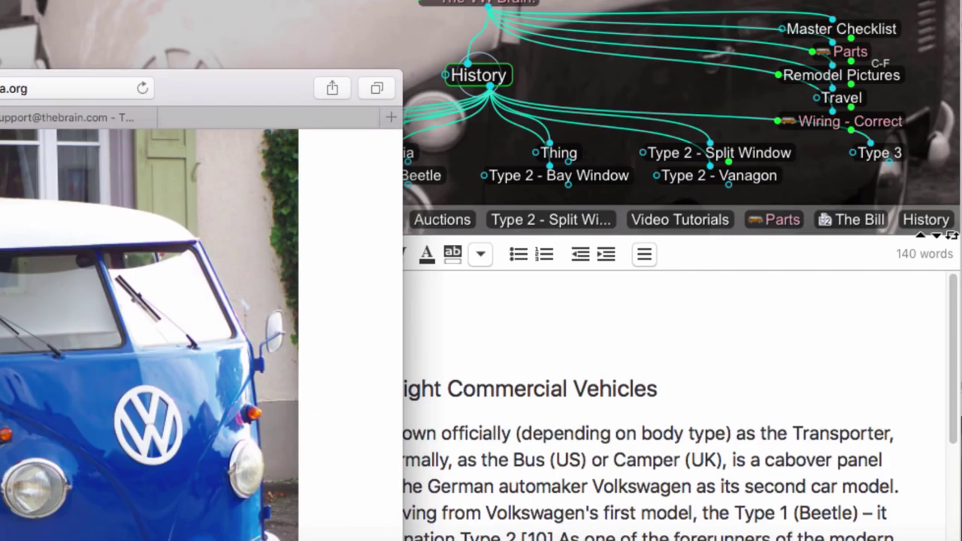
{"action": "right_click", "coordinate": [97, 250]}
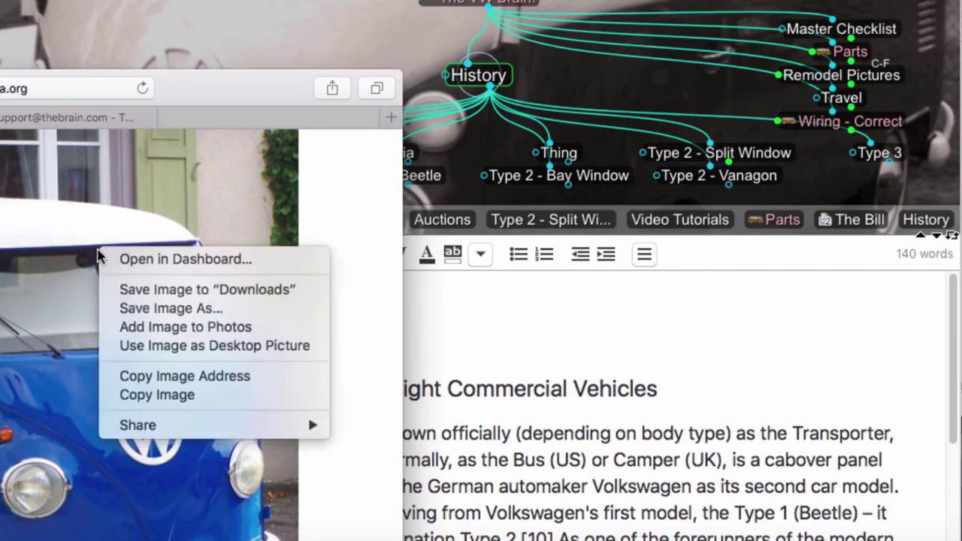
{"action": "left_click", "coordinate": [187, 396]}
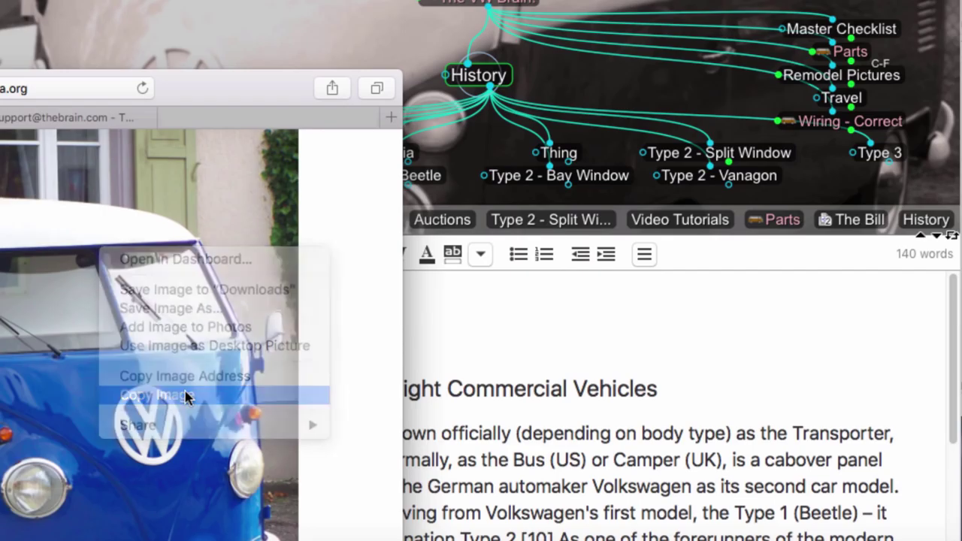
{"action": "left_click", "coordinate": [688, 393]}
{"action": "key", "text": "super+v"}
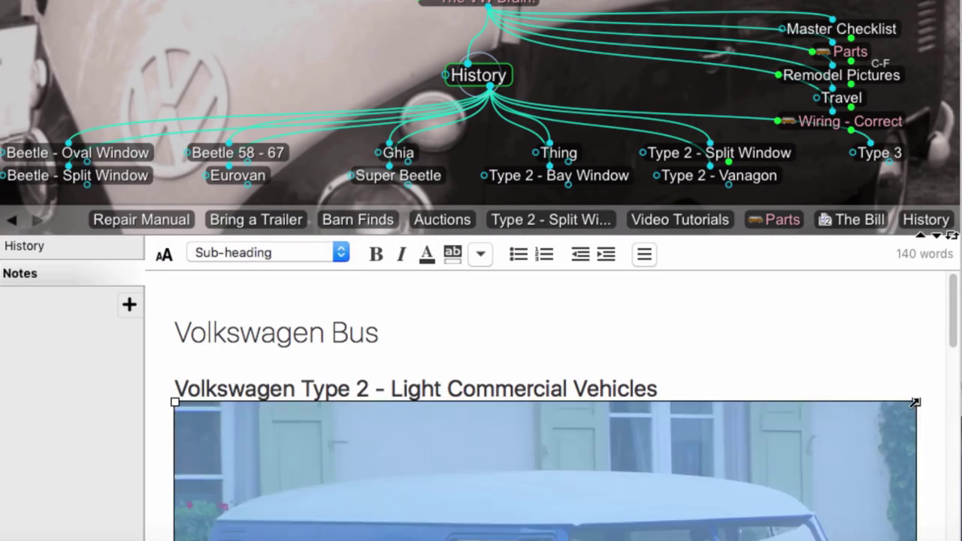
{"action": "left_click_drag", "start_coordinate": [917, 401], "coordinate": [576, 498]}
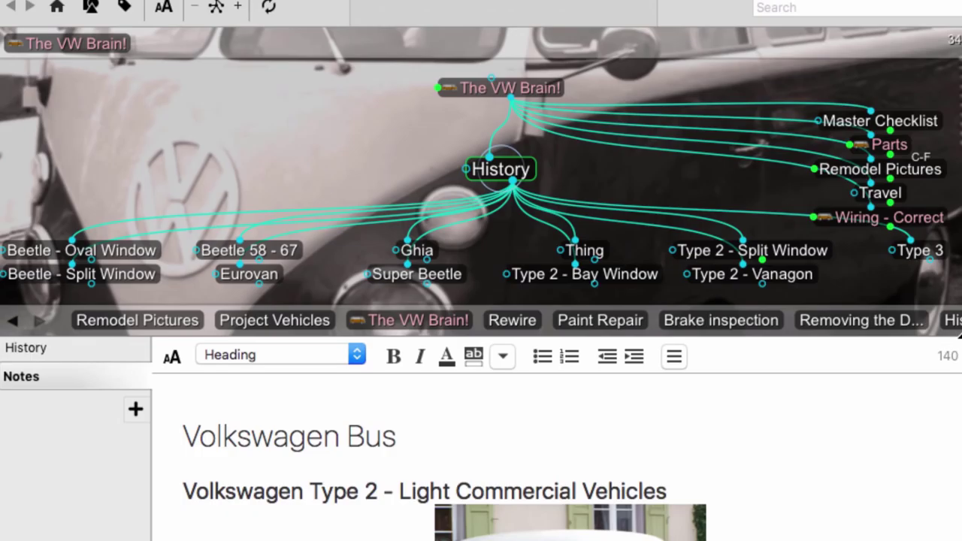
- Copy the History thought and activate the Project Vehicles thought by way of Remodel Pictures
{"action": "right_click", "coordinate": [517, 175]}
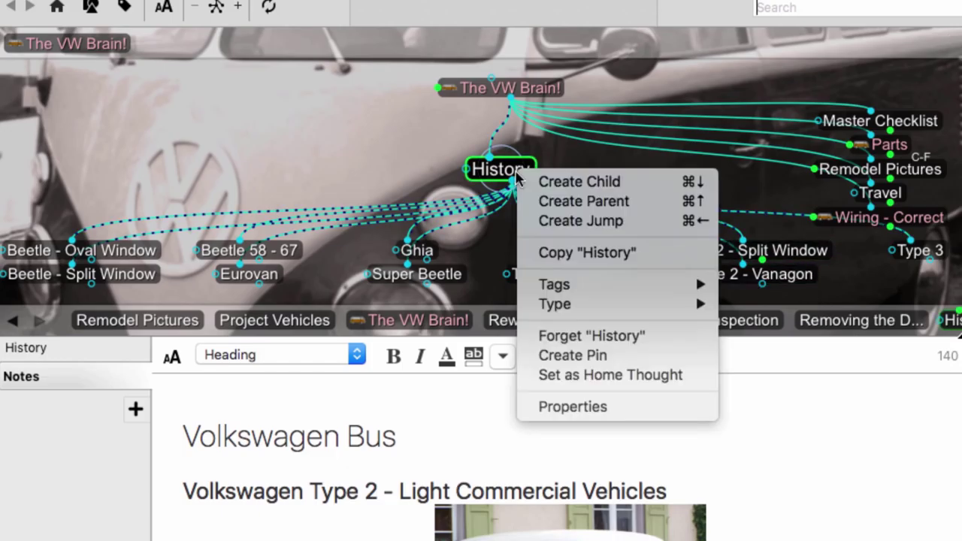
{"action": "left_click", "coordinate": [550, 253]}
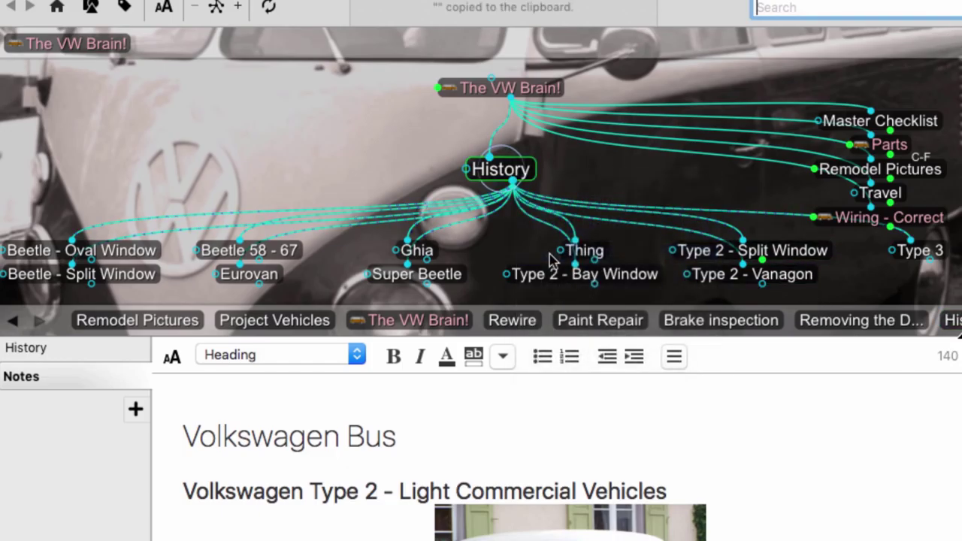
{"action": "left_click", "coordinate": [928, 176]}
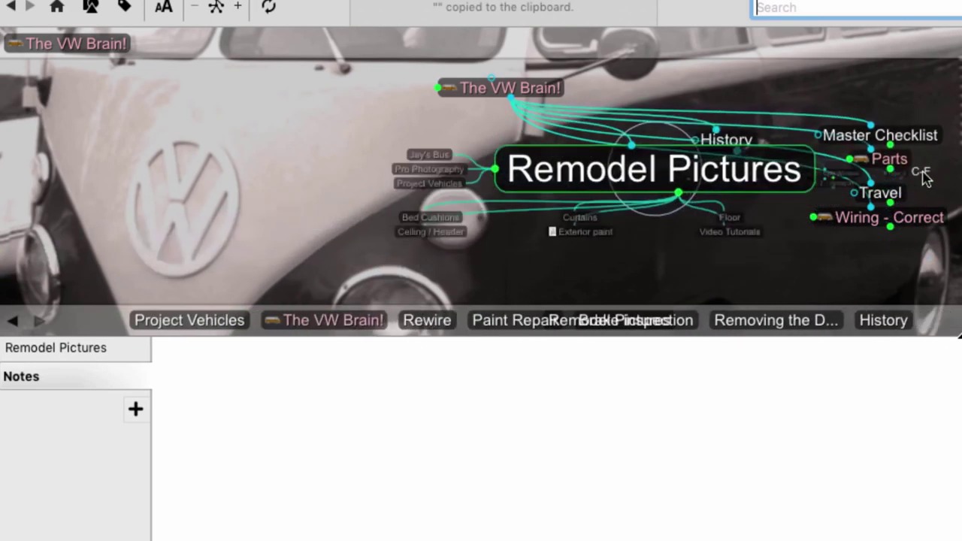
{"action": "left_click", "coordinate": [215, 192]}
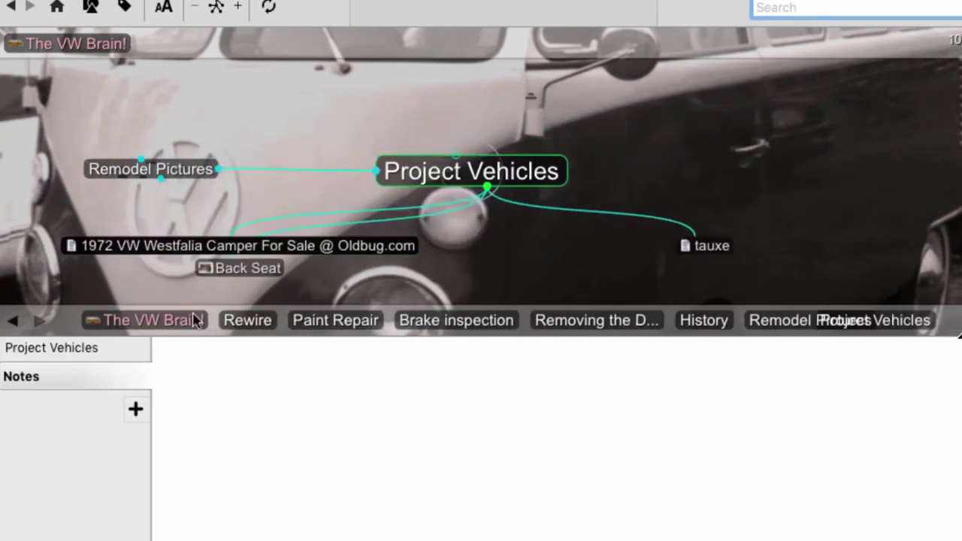
- Write the note "Make sure the project vehicle is true to the History of this legendary vehicle." with History pasted as a thought link, and follow it
{"action": "left_click", "coordinate": [215, 397]}
{"action": "type", "text": "M"}
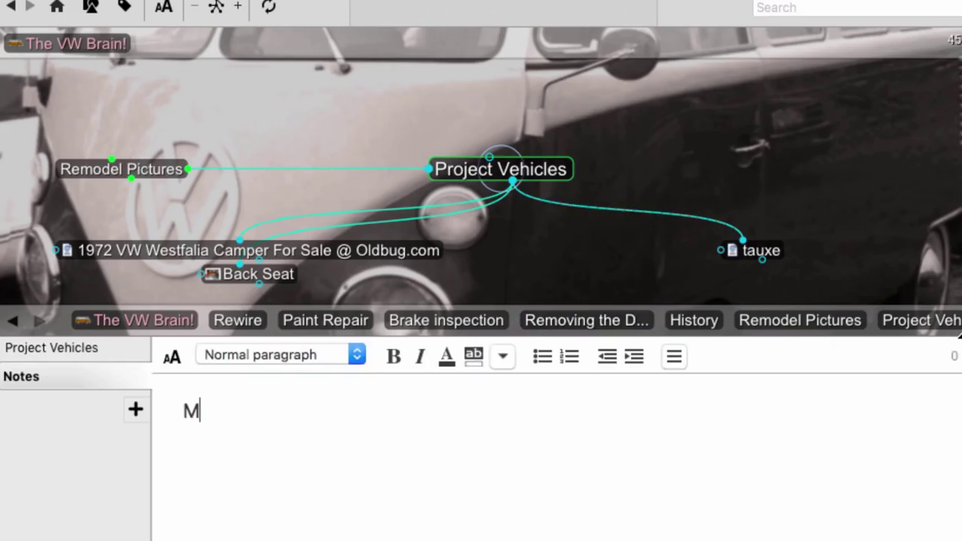
{"action": "type", "text": "ake sure the project vehicle is true to the"}
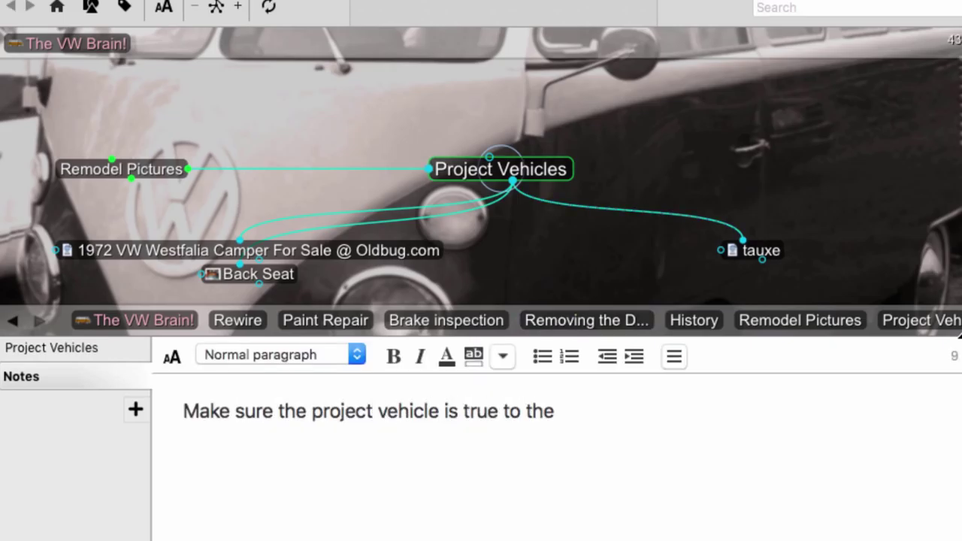
{"action": "key", "text": "ctrl+v"}
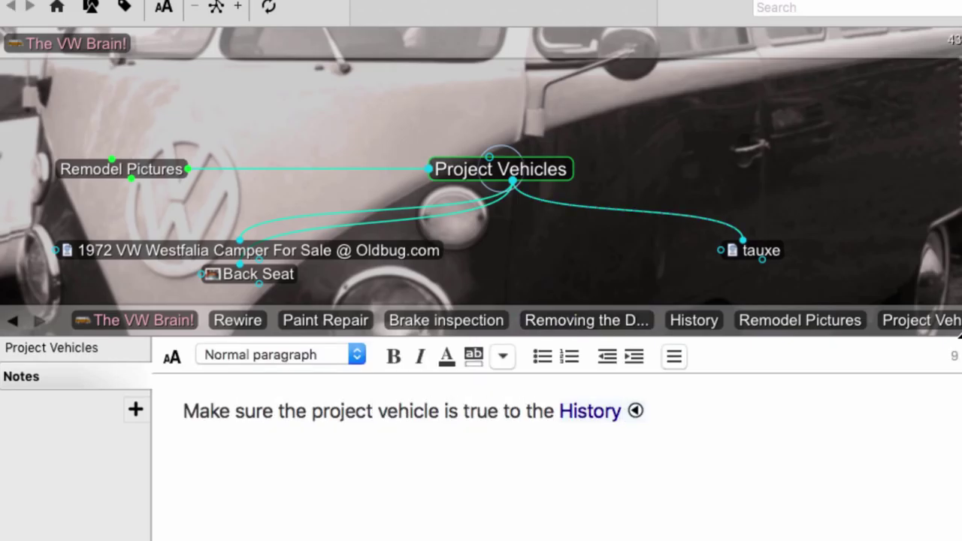
{"action": "type", "text": "of this legendary vehicle."}
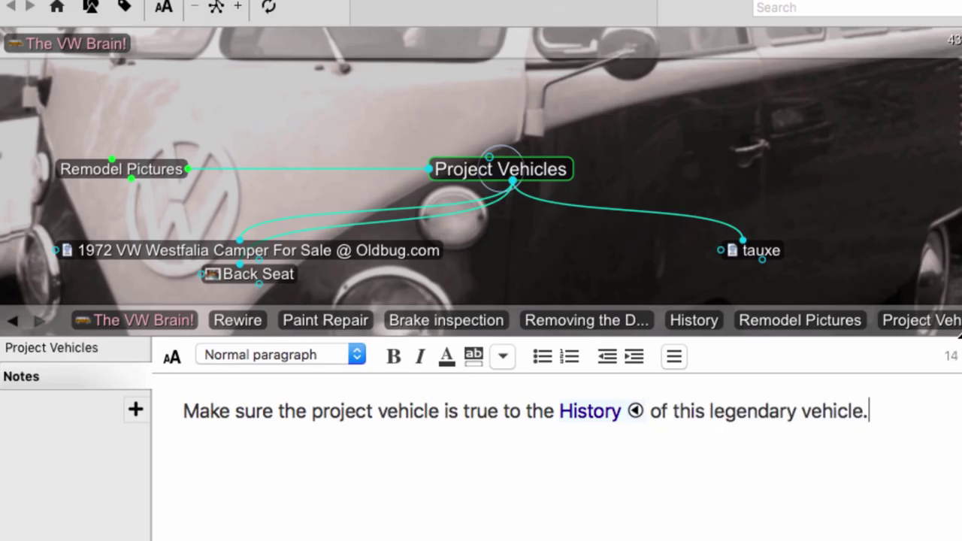
{"action": "left_click", "coordinate": [636, 411]}
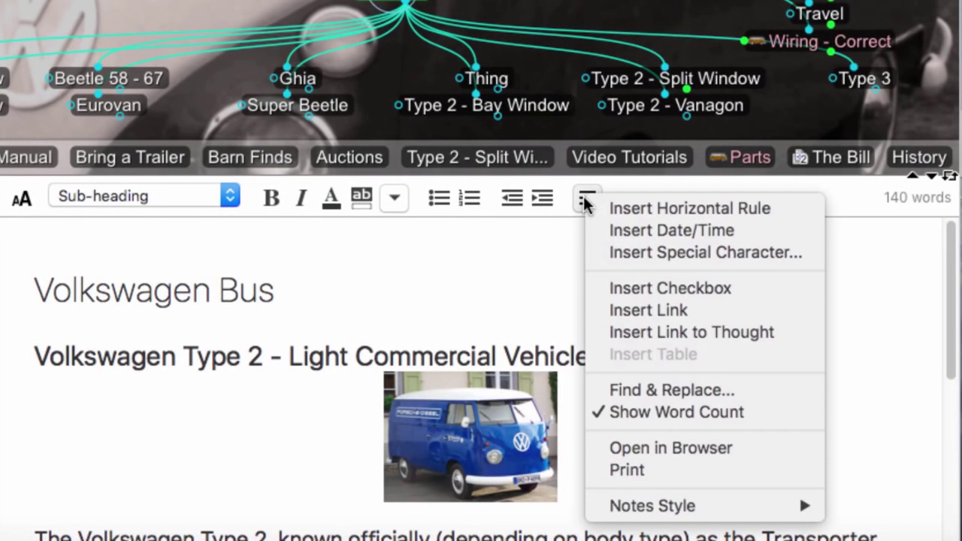
- Switch the notes style of the History thought to Classic and after that to Dark
{"action": "mouse_move", "coordinate": [715, 508]}
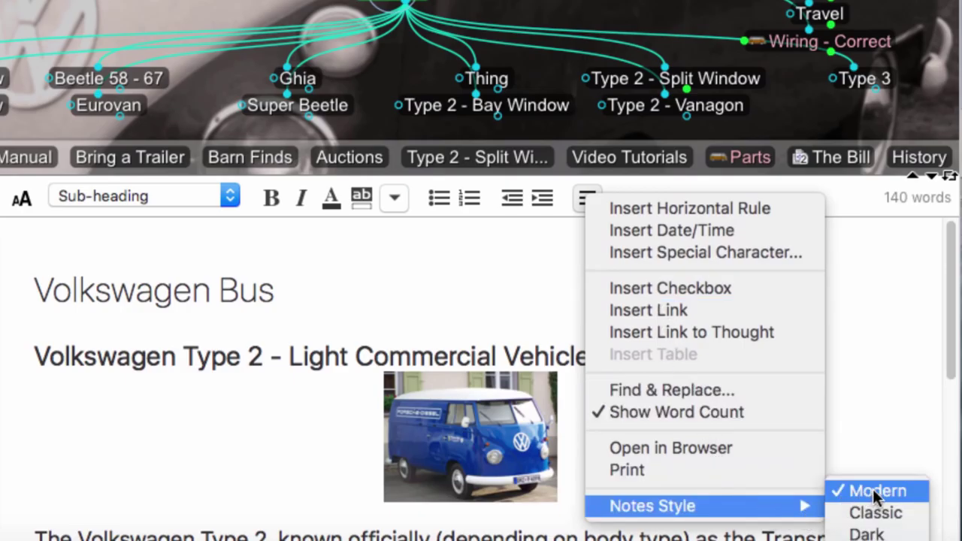
{"action": "left_click", "coordinate": [877, 513]}
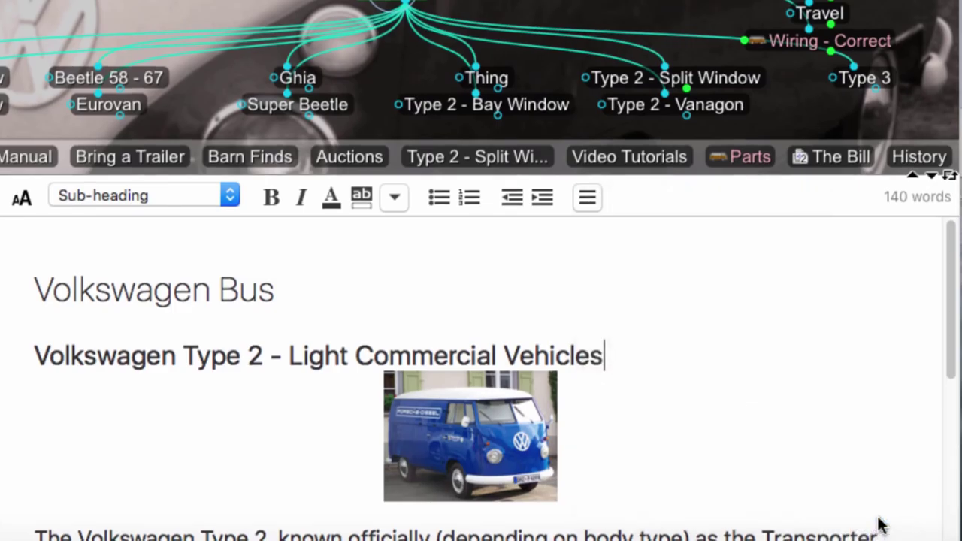
{"action": "left_click", "coordinate": [587, 197]}
{"action": "mouse_move", "coordinate": [755, 509]}
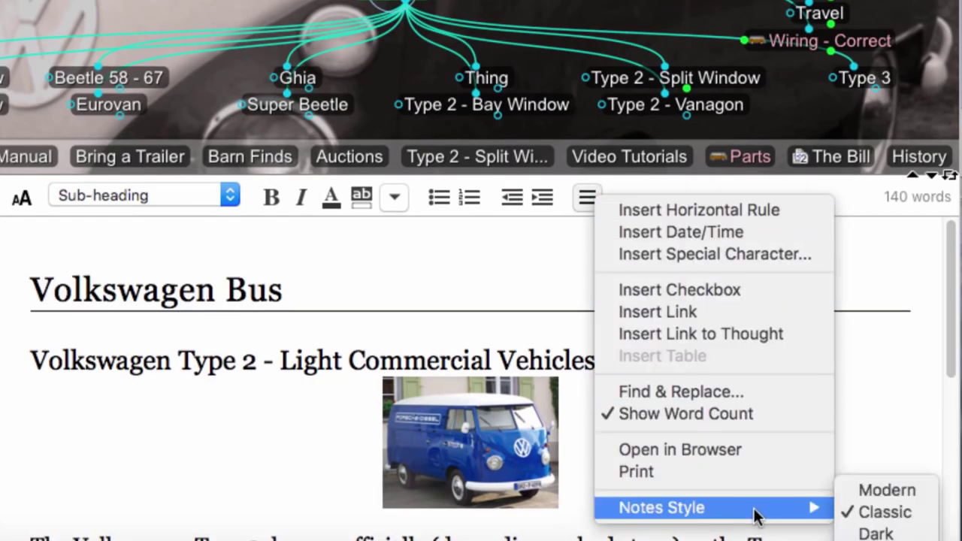
{"action": "left_click", "coordinate": [875, 533]}
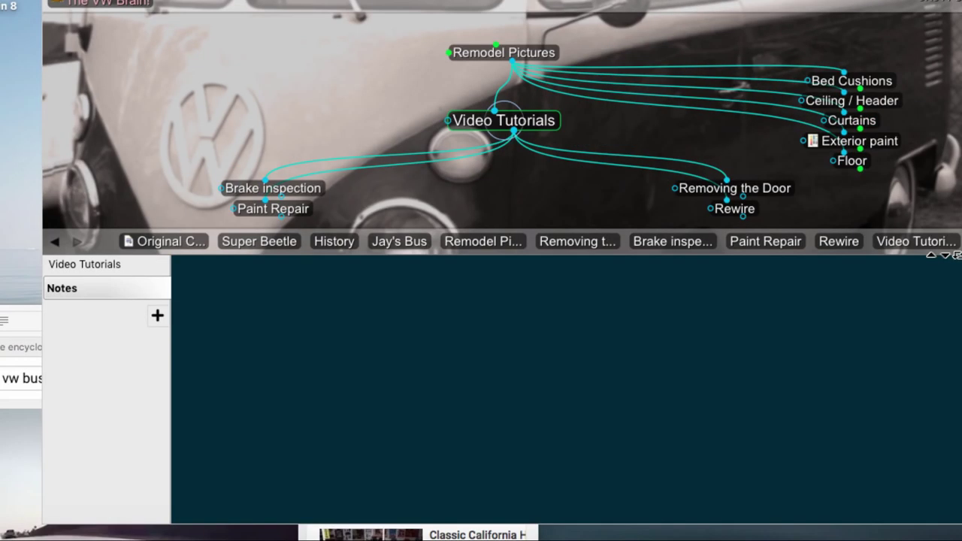
- Embed the 1966 Volkswagen Samba YouTube video from the web browser in the notes of the Video Tutorials thought
{"action": "left_click", "coordinate": [15, 346]}
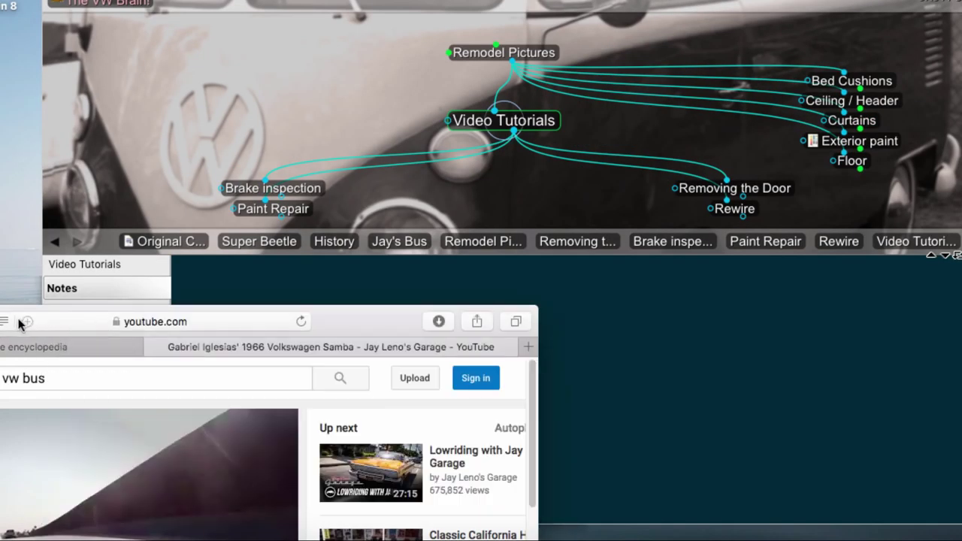
{"action": "left_click", "coordinate": [679, 387]}
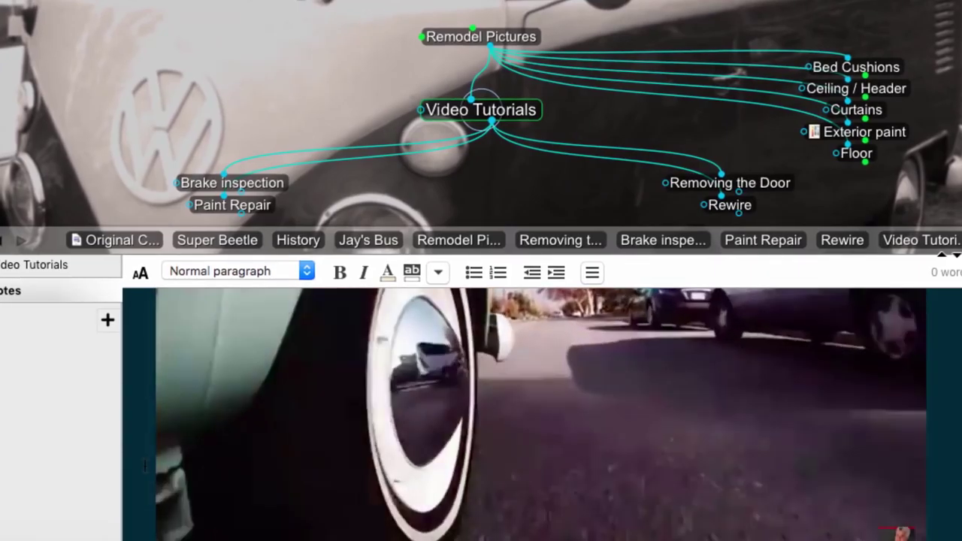